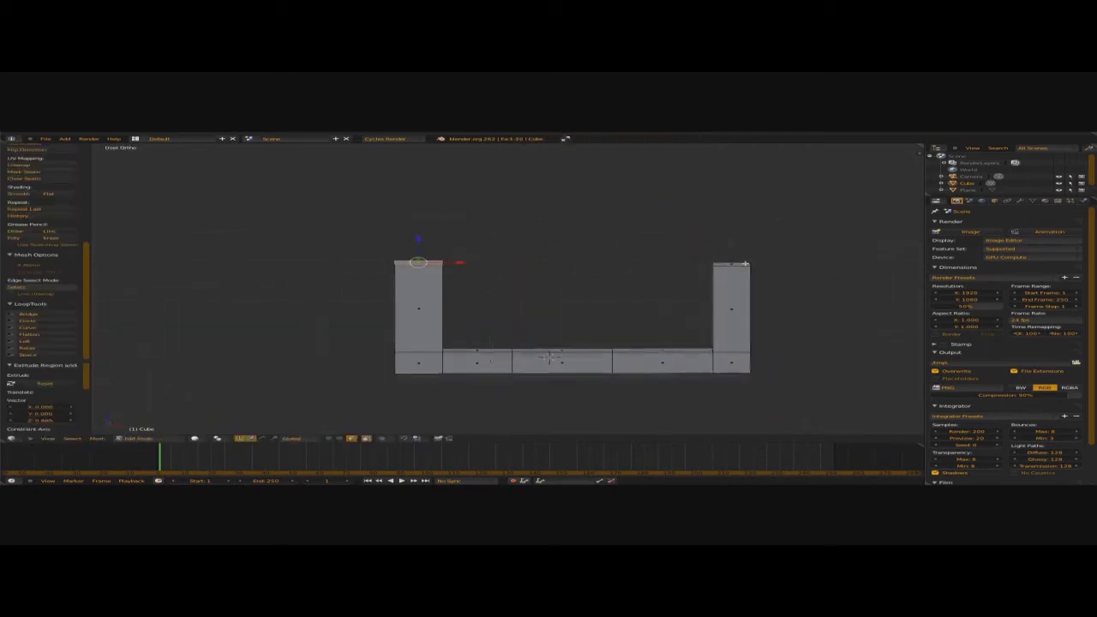
In front orthographic view, move the selected edge along X to shape the long diagonal strut.
key(KP_1)
key(g)
key(x)
click(466, 324)
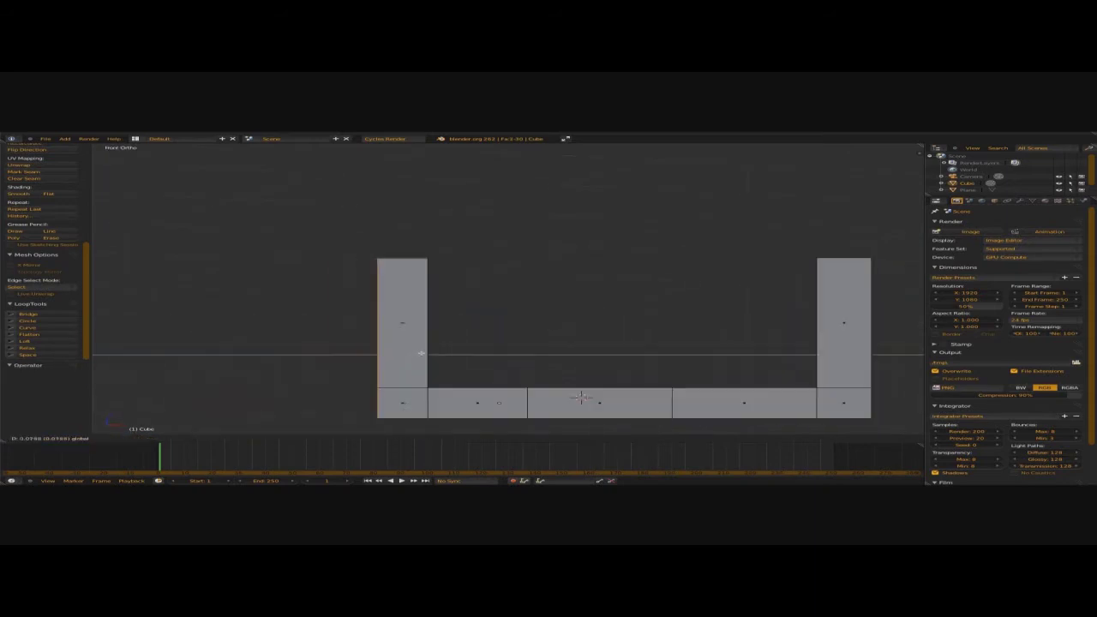
middle_drag(467, 324, 725, 408)
click(747, 361)
middle_drag(747, 361, 600, 395)
key(KP_1)
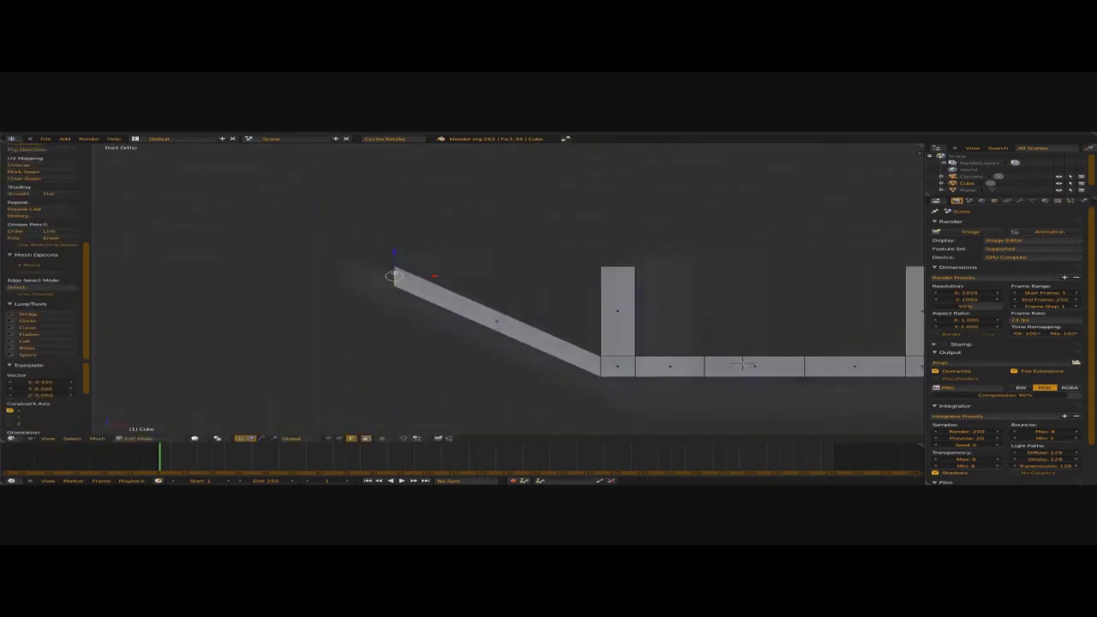
Place the new left horizontal beam, then return to Object Mode in perspective view.
middle_drag(598, 342, 514, 326)
key(KP_1)
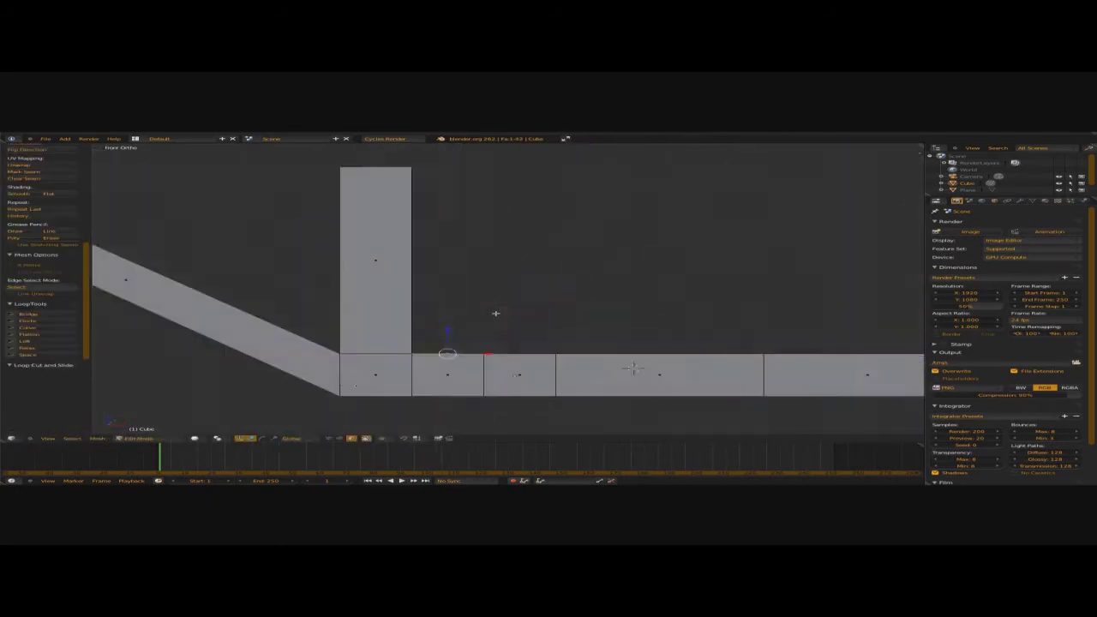
scroll(497, 311, down, 5)
scroll(772, 196, up, 10)
click(574, 237)
scroll(543, 311, down, 5)
key(Tab)
key(KP_5)
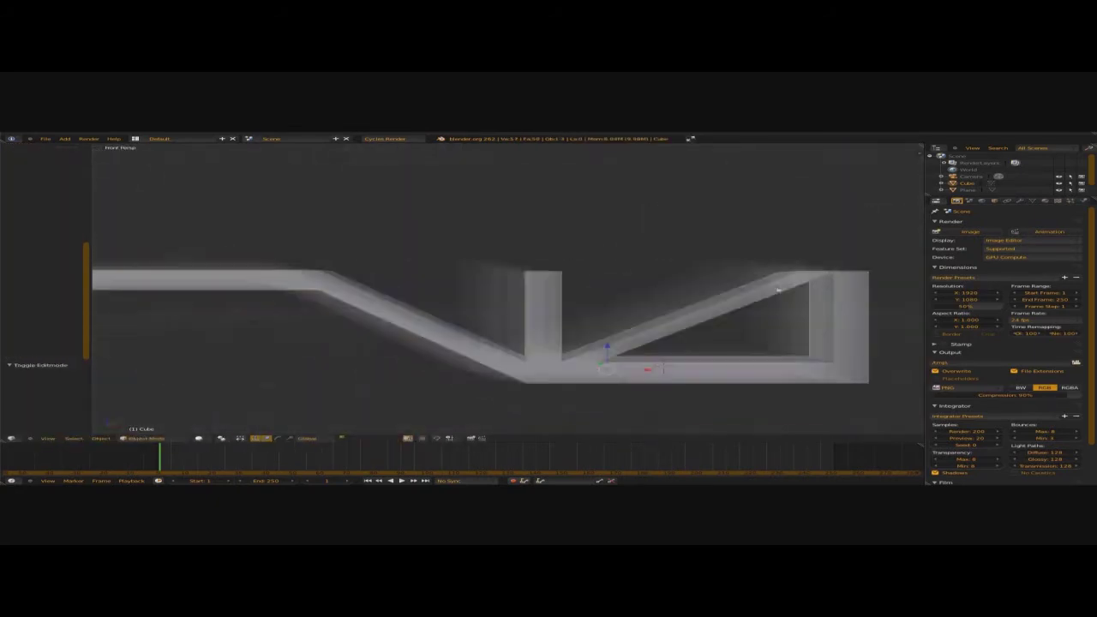
Extrude the post top upward along Z, then run the beam out leftward along X.
key(e)
key(z)
scroll(649, 264, up, 3)
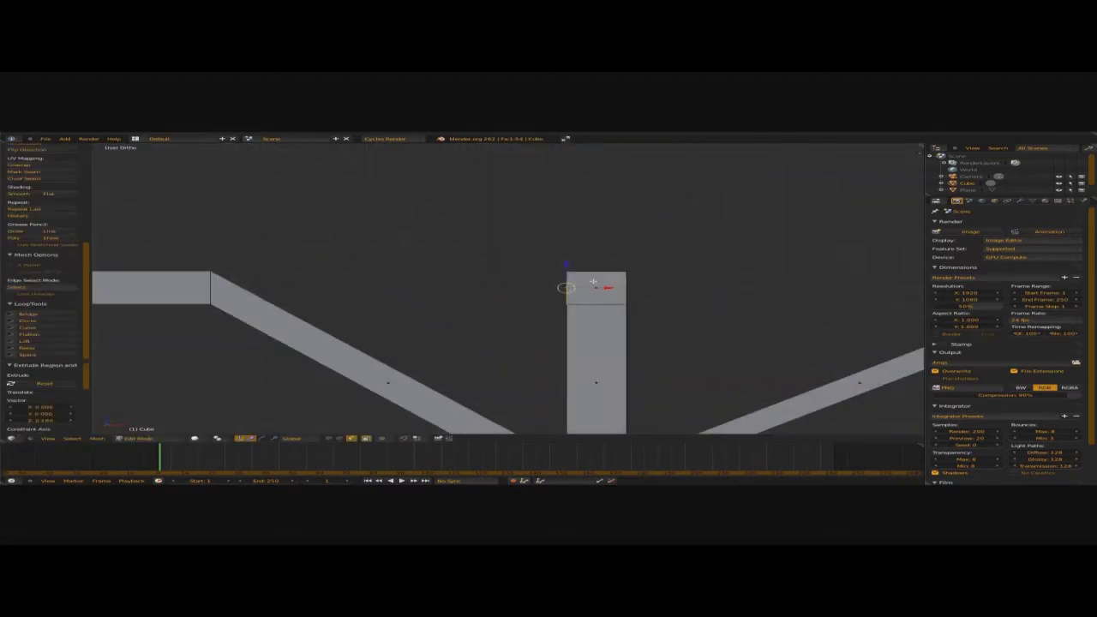
key(x)
key(Escape)
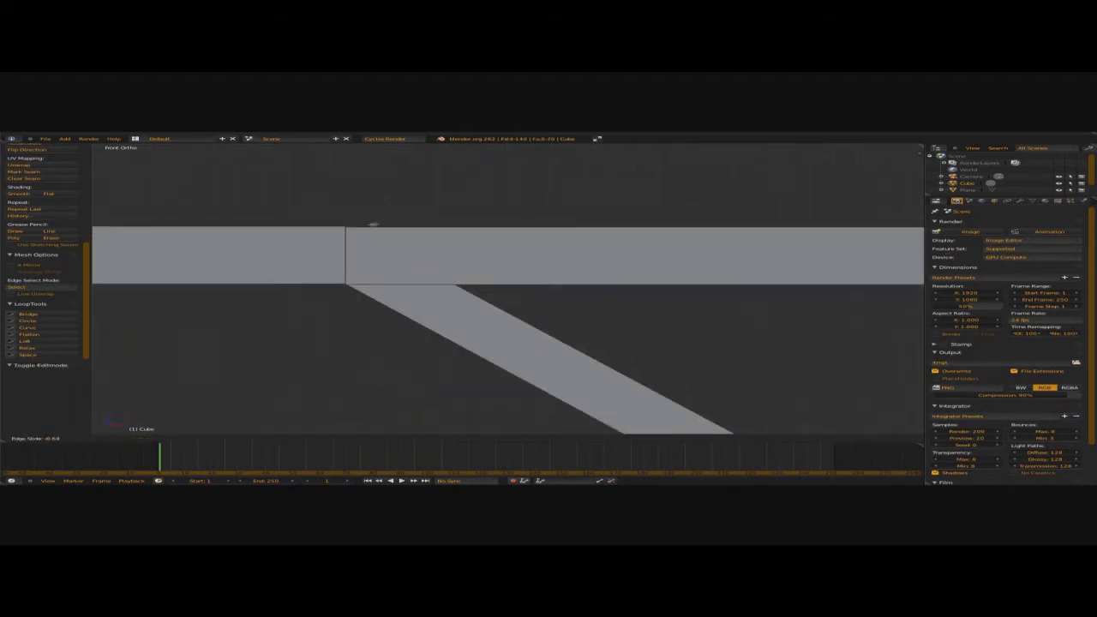
Delete the leftover inner face at the beam joint.
key(x)
click(555, 293)
middle_drag(514, 282, 555, 292)
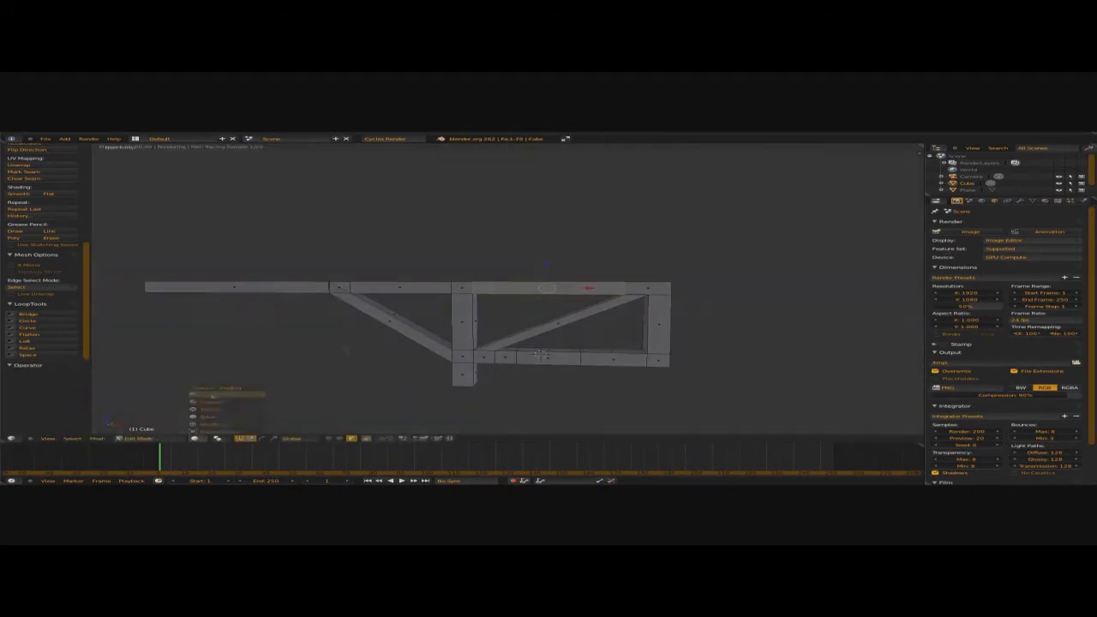